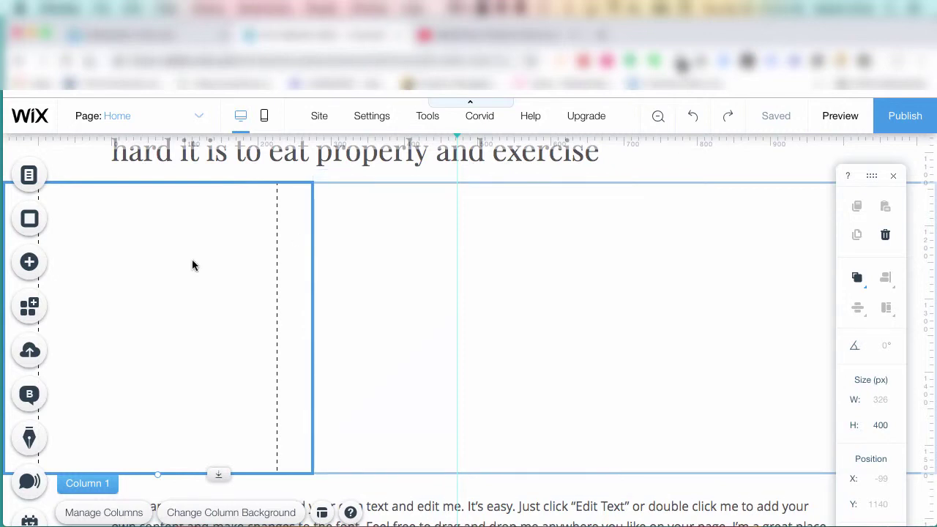
# Step: Open the uploaded images chooser for adding an image and look through the Site Files and My Favorites collections
pyautogui.click(33, 263)
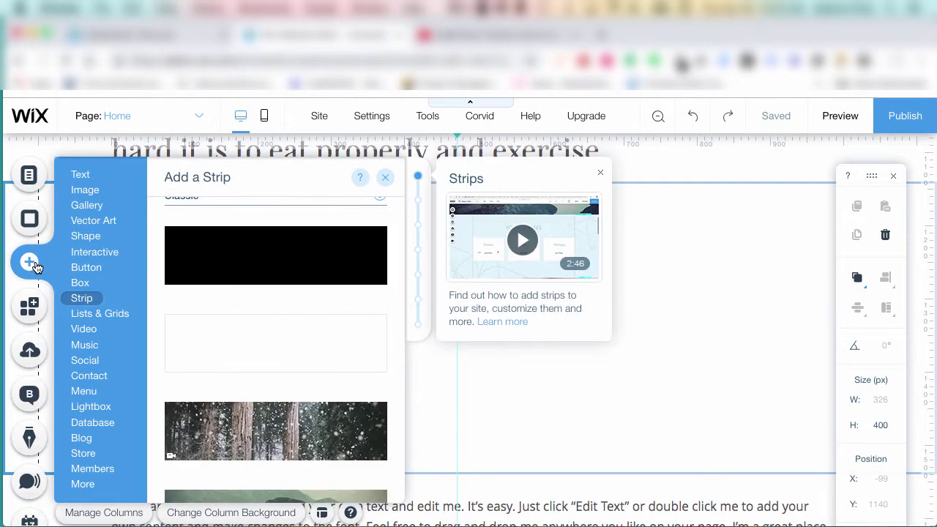
pyautogui.click(85, 191)
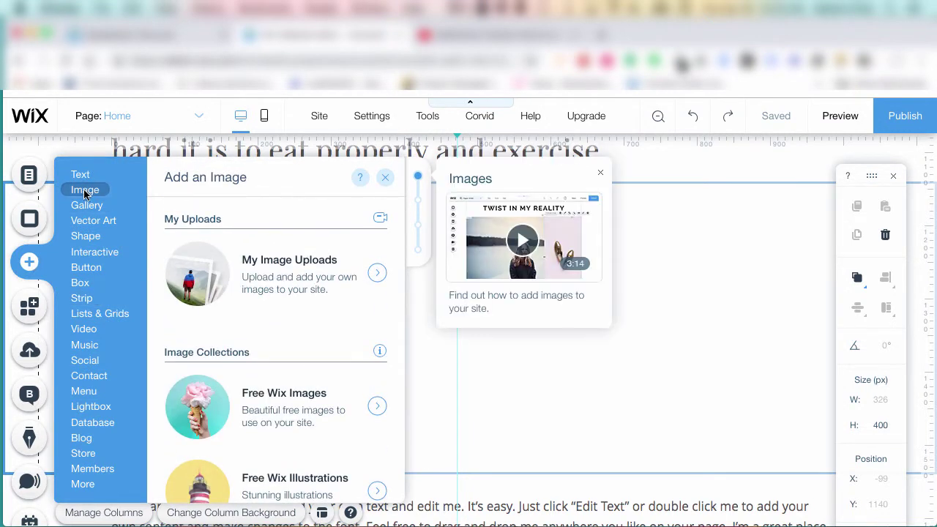
pyautogui.click(239, 290)
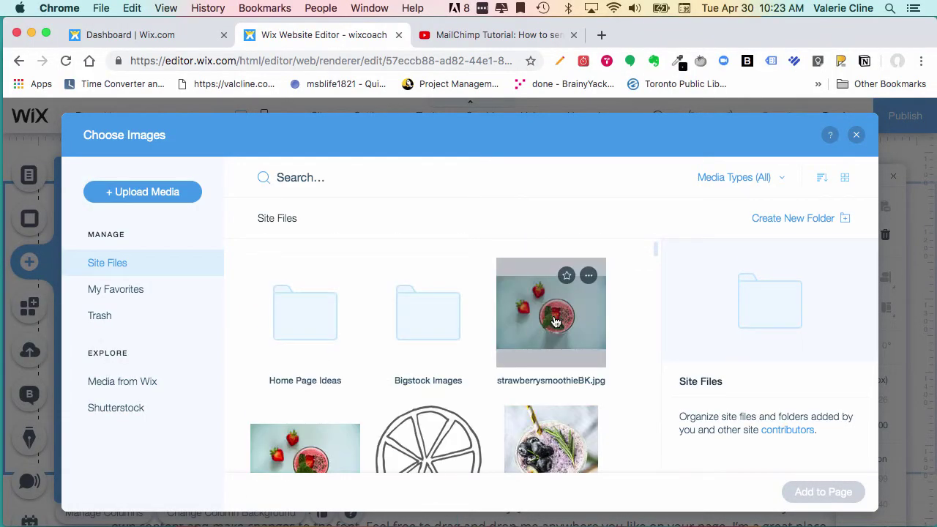
pyautogui.scroll(-5, 554, 317)
pyautogui.scroll(5, 430, 414)
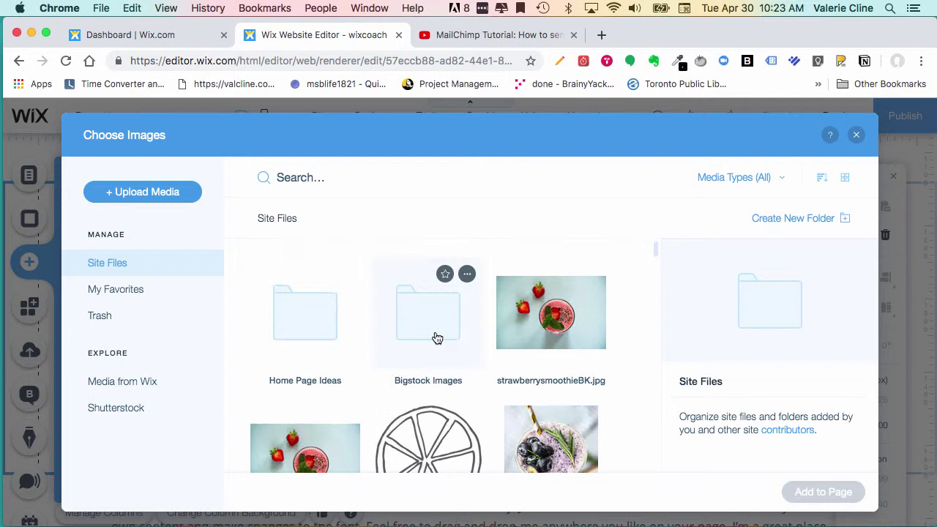
pyautogui.scroll(-5, 435, 337)
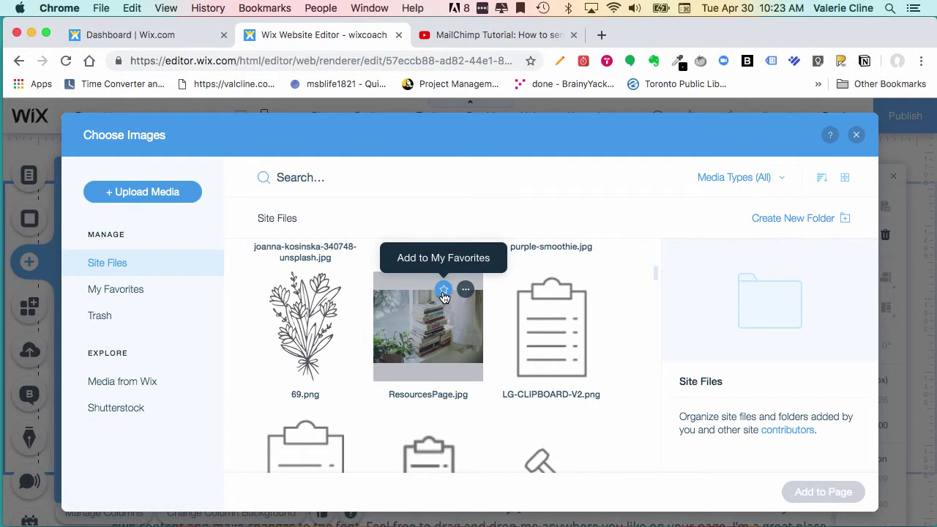
pyautogui.click(145, 291)
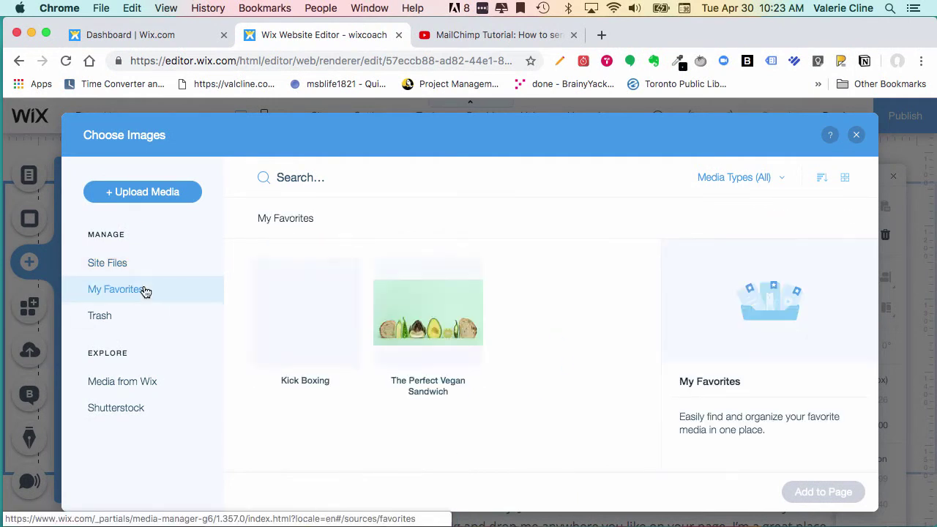
# Step: Move orange-half_edited.png from Site Files into the Home Page Ideas folder
pyautogui.click(123, 264)
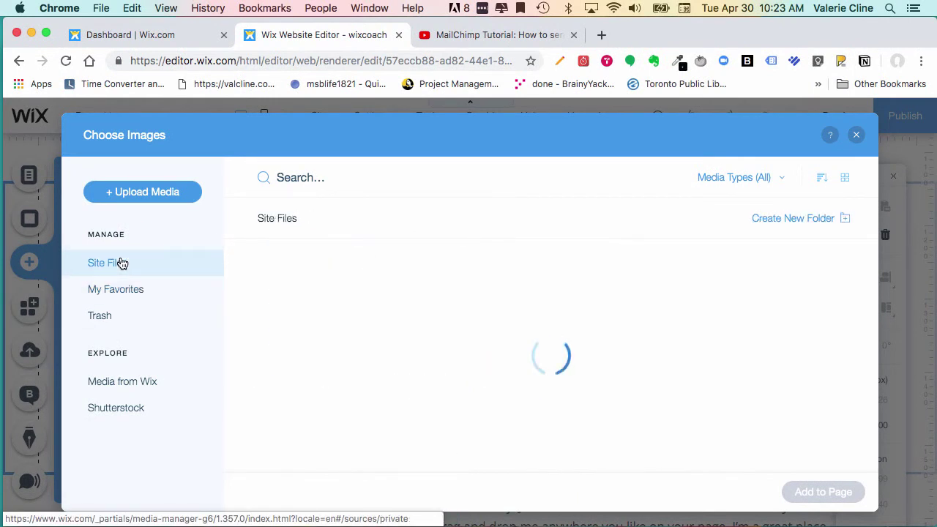
pyautogui.scroll(-2, 412, 406)
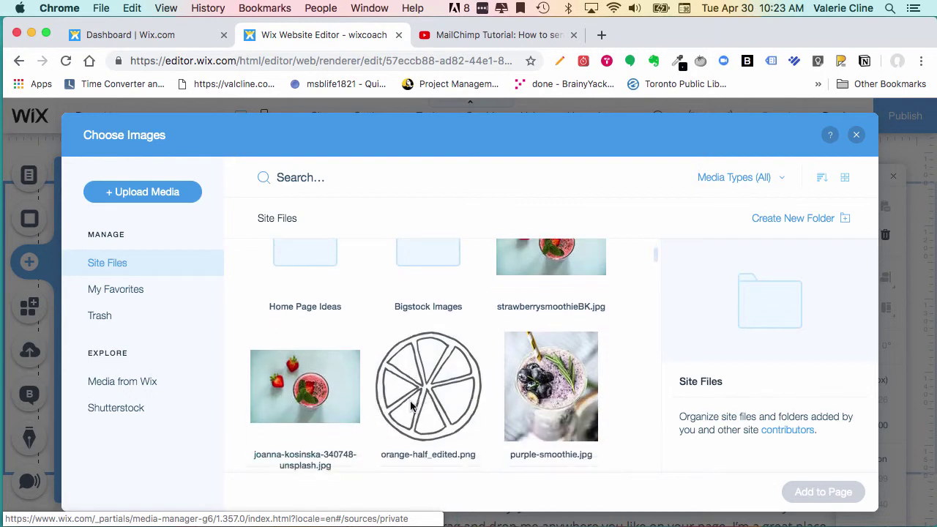
pyautogui.scroll(1, 412, 406)
pyautogui.moveTo(466, 399)
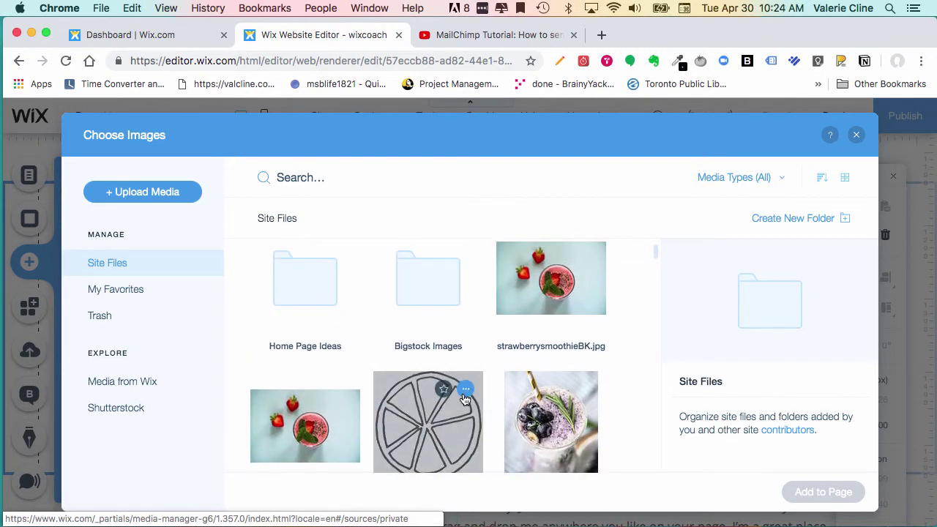
pyautogui.click(466, 399)
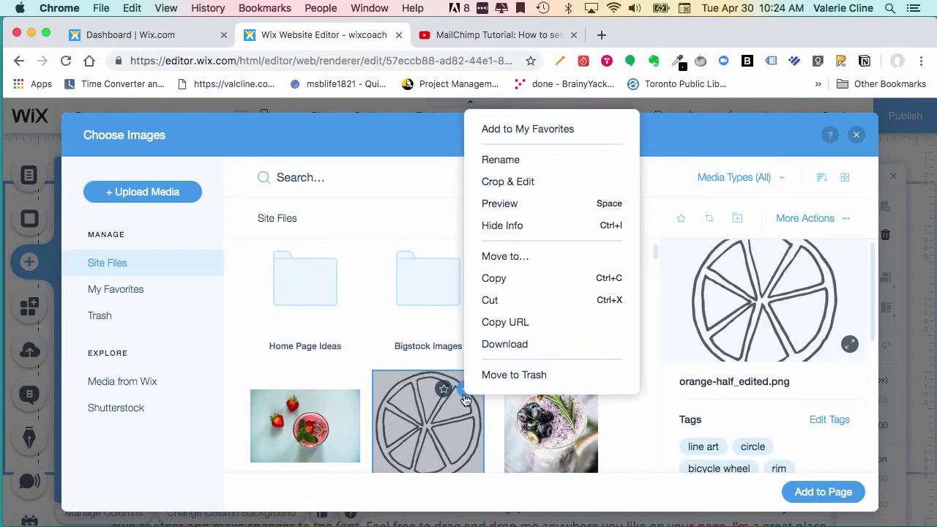
pyautogui.click(511, 264)
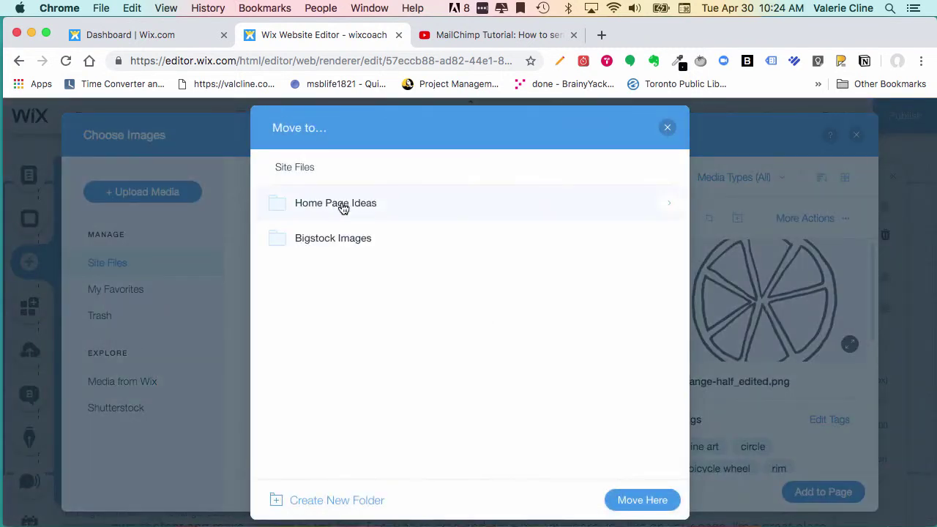
pyautogui.click(341, 205)
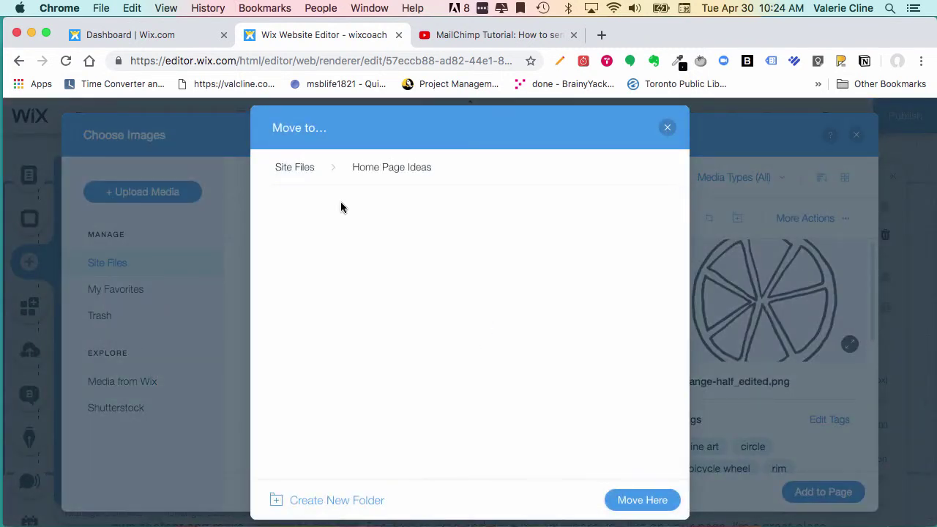
pyautogui.click(626, 500)
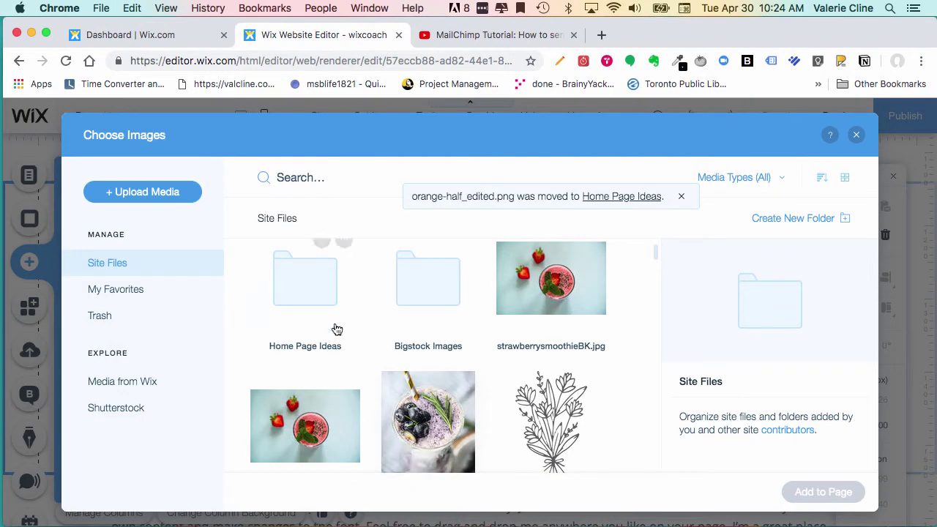
# Step: Review the contents of the Home Page Ideas folder, and select the Bigstock Images folder back in Site Files
pyautogui.click(309, 296)
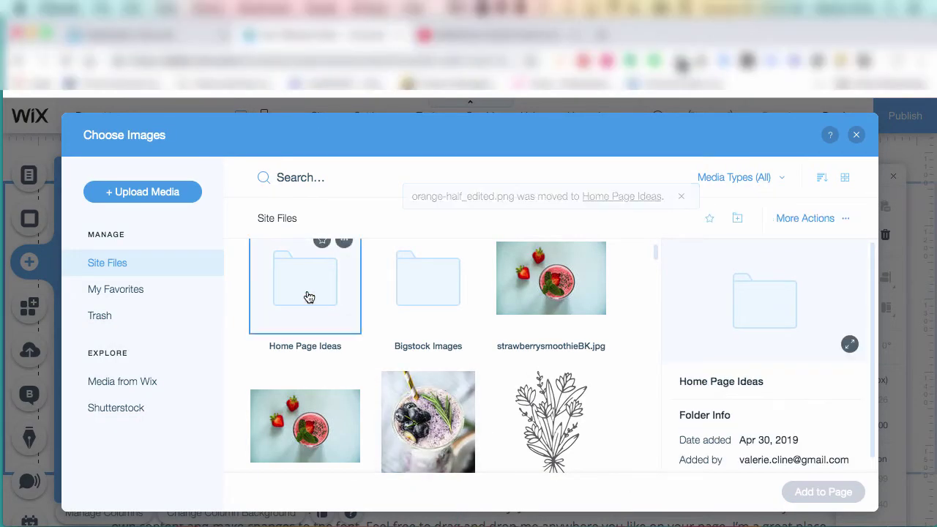
pyautogui.doubleClick(309, 296)
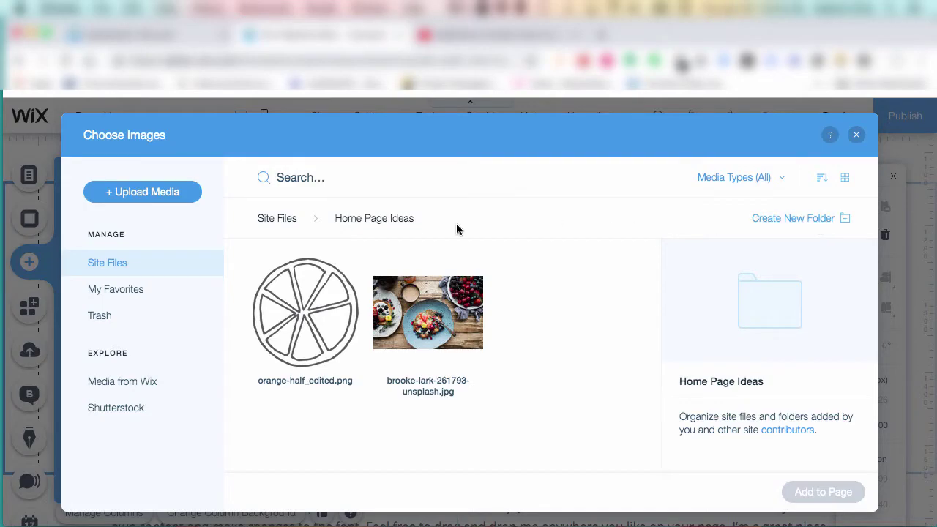
pyautogui.click(111, 262)
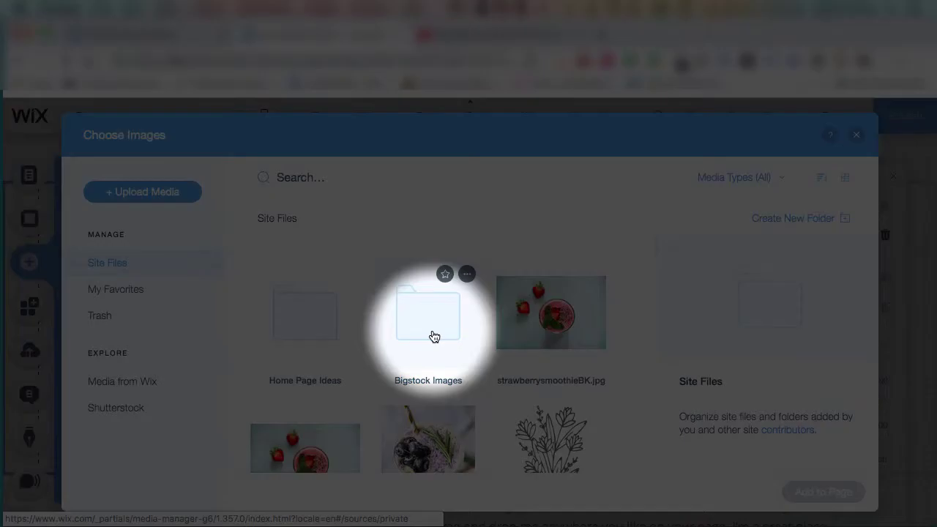
pyautogui.click(434, 336)
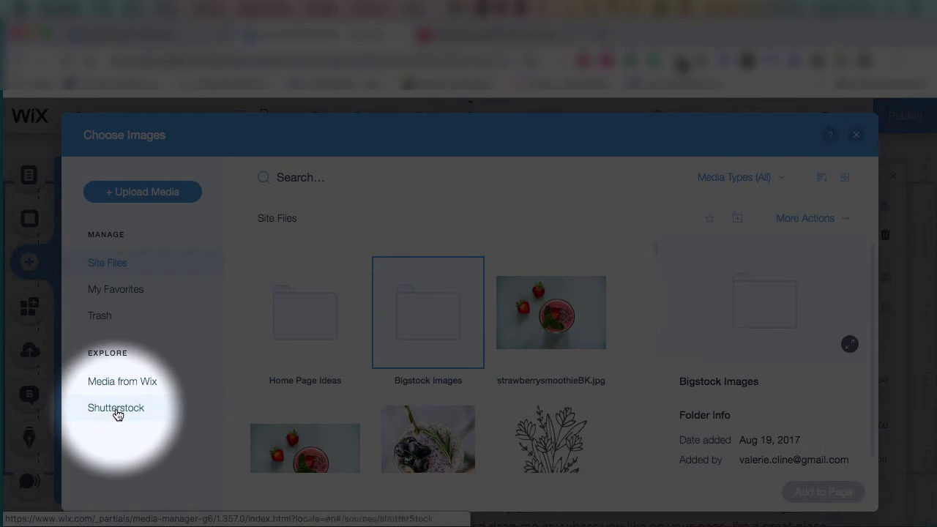
# Step: Add the Brazilian Carnival couple image from Shutterstock to My Favorites and view it in the favorites collection
pyautogui.click(116, 412)
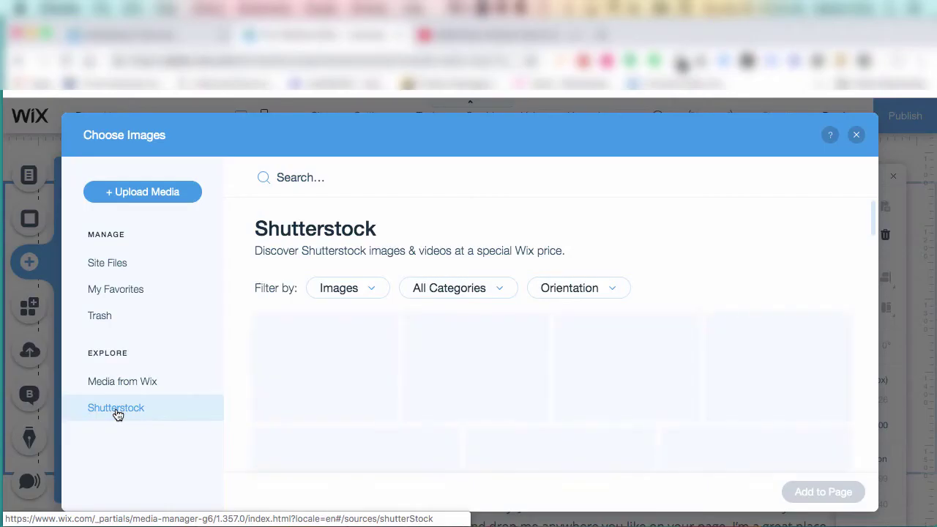
pyautogui.moveTo(380, 374)
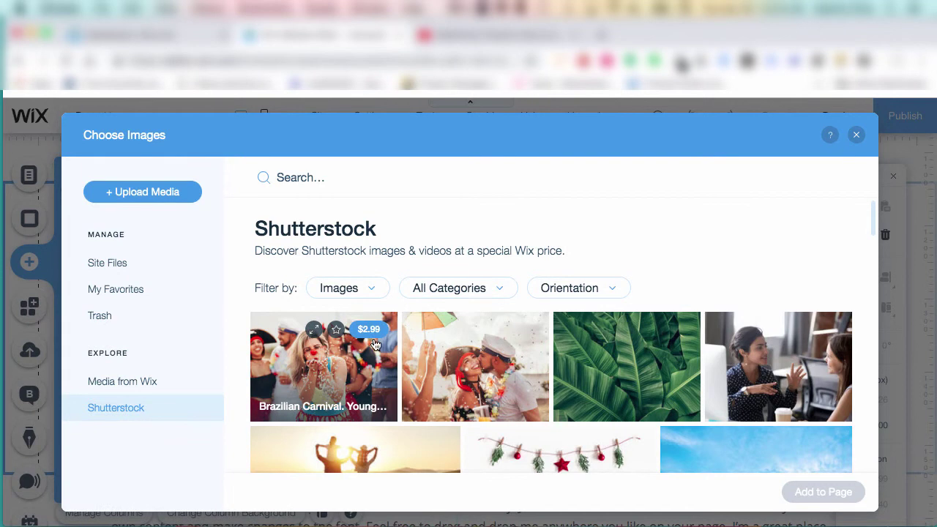
pyautogui.moveTo(522, 338)
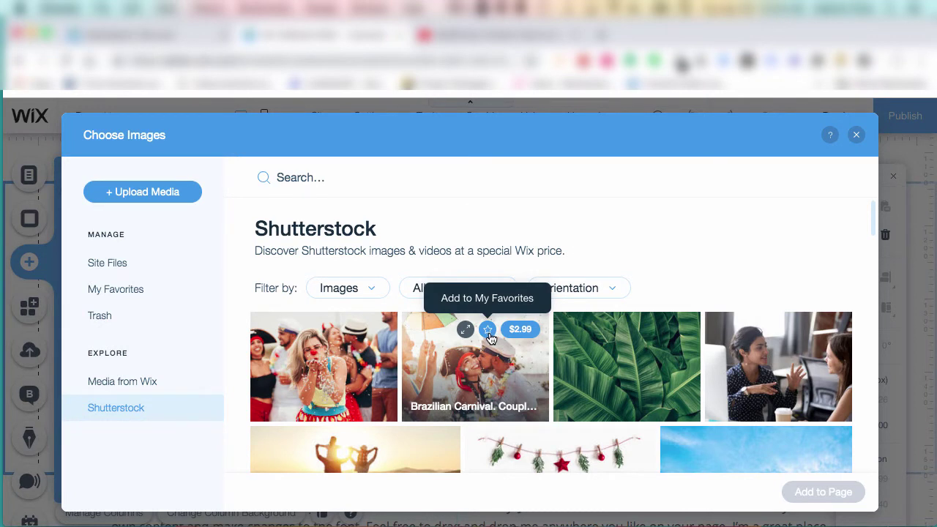
pyautogui.click(487, 330)
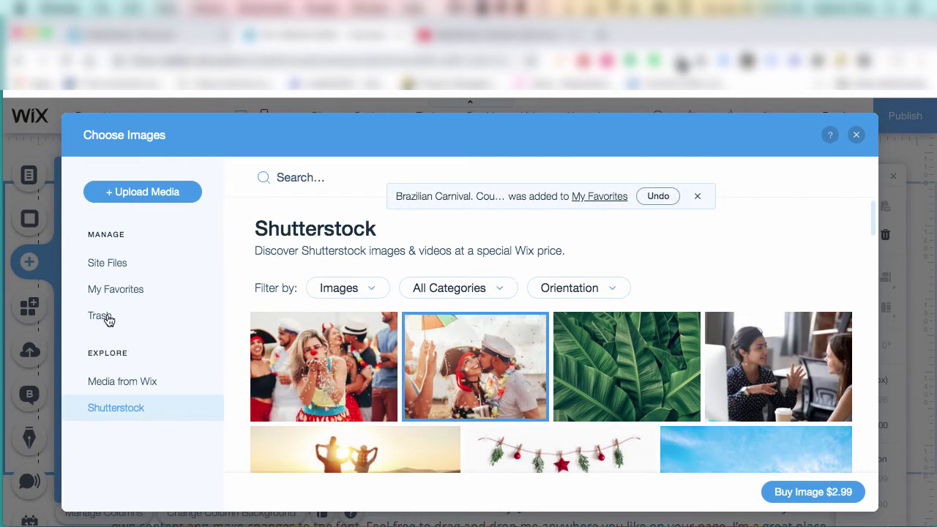
pyautogui.click(118, 292)
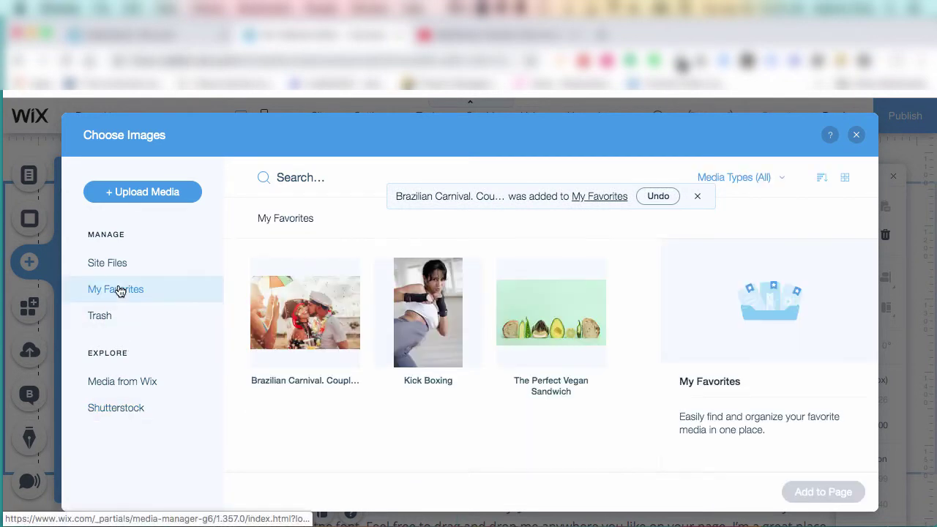
pyautogui.moveTo(293, 322)
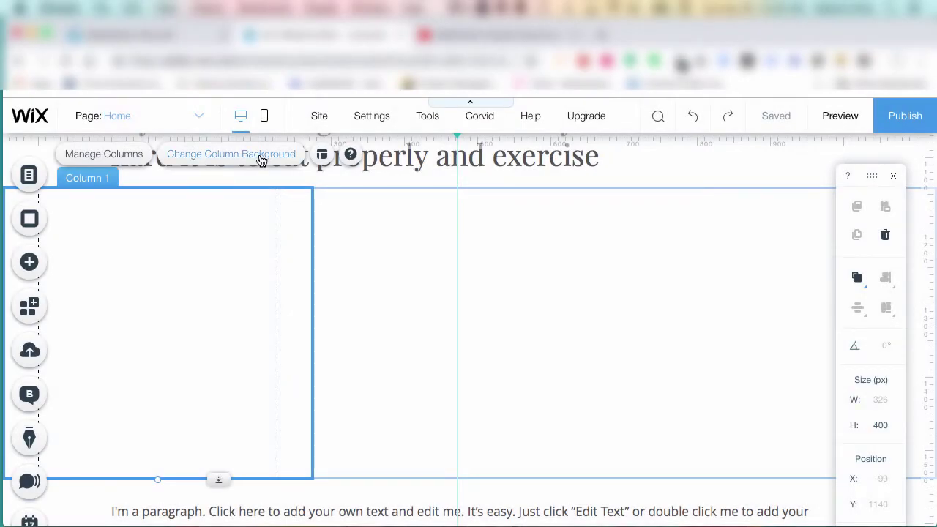
# Step: Set the background of Column 1 to the Bouquet image from Media from Wix
pyautogui.click(262, 159)
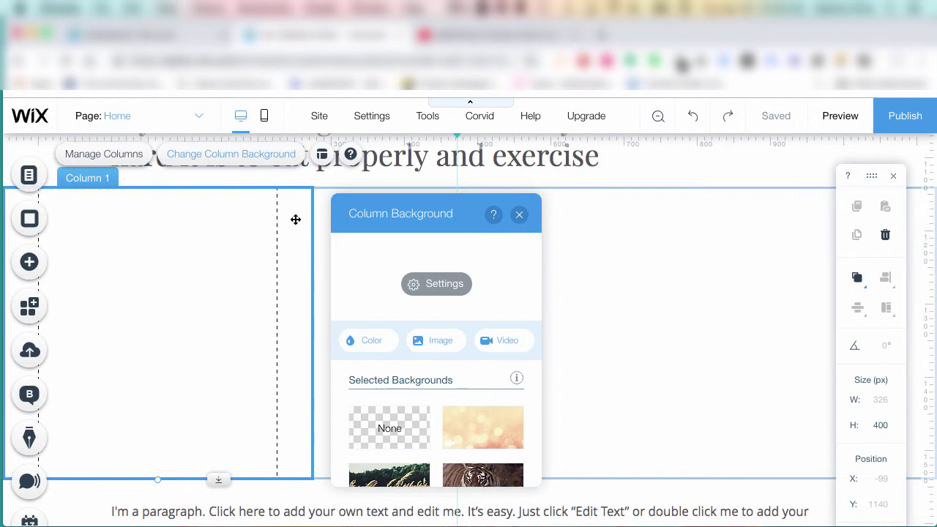
pyautogui.click(442, 343)
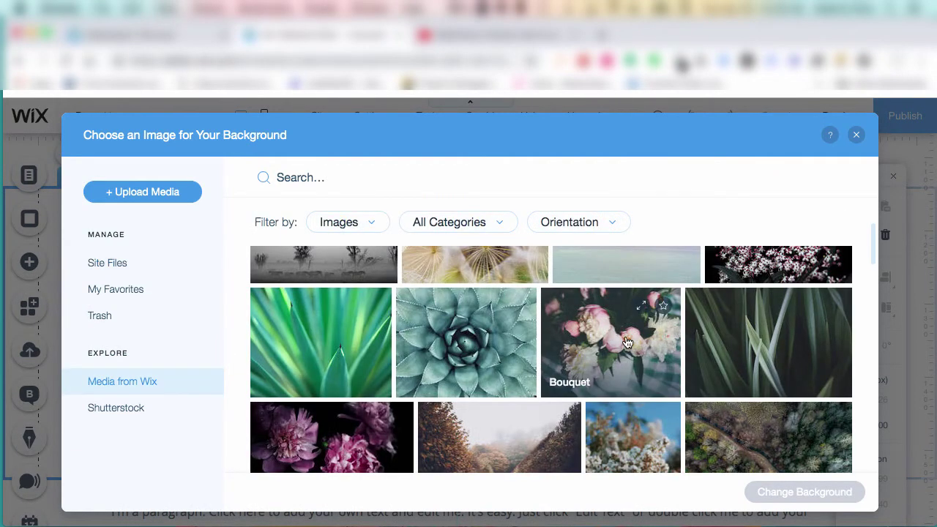
pyautogui.click(626, 342)
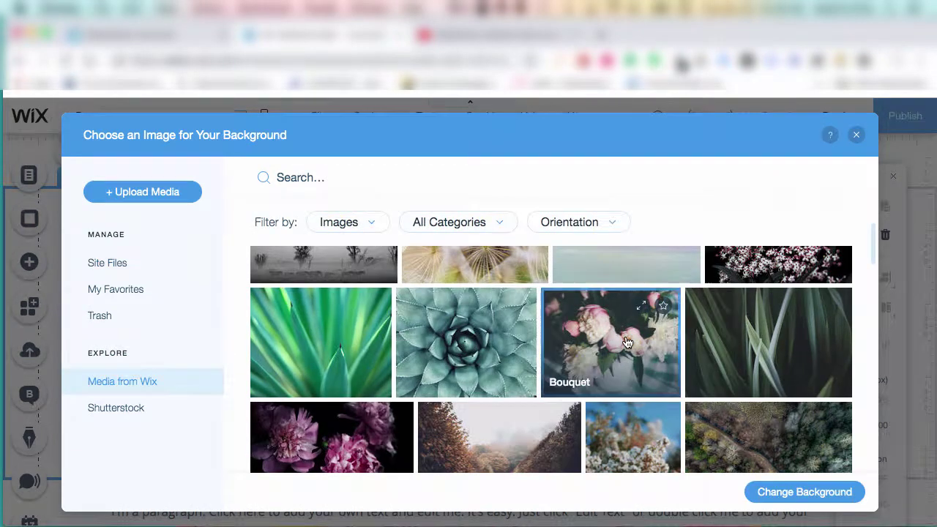
pyautogui.click(826, 500)
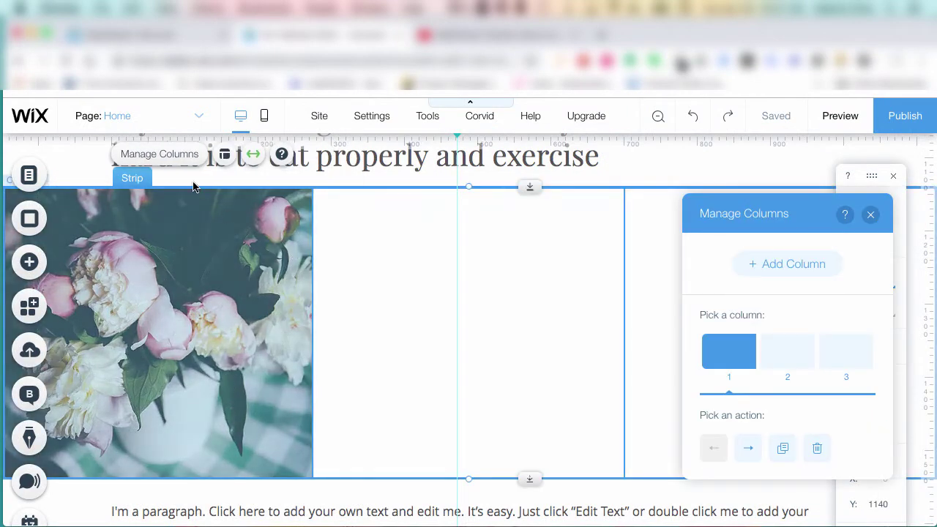
# Step: Add the Bouquet image from Media from Wix to My Favorites, check the favorites collection, and leave Column 1's background as it is
pyautogui.click(205, 228)
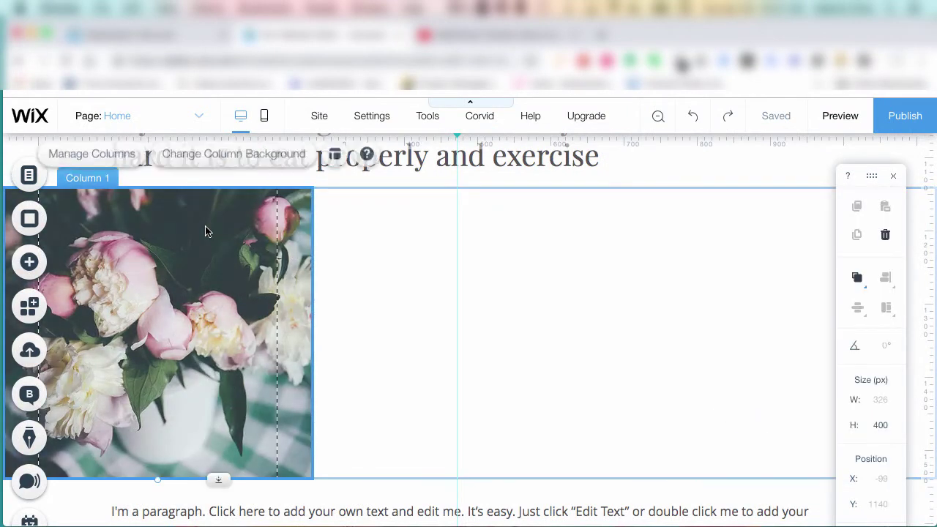
pyautogui.click(234, 155)
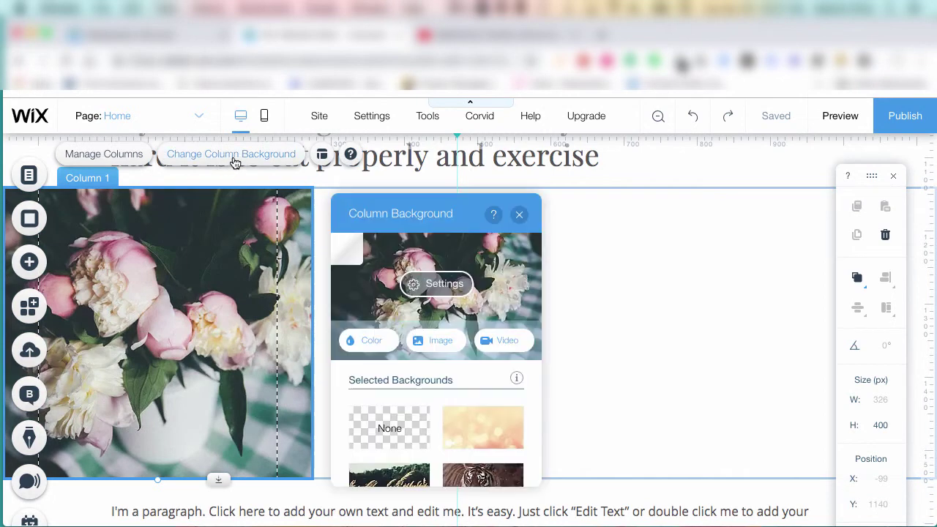
pyautogui.click(439, 341)
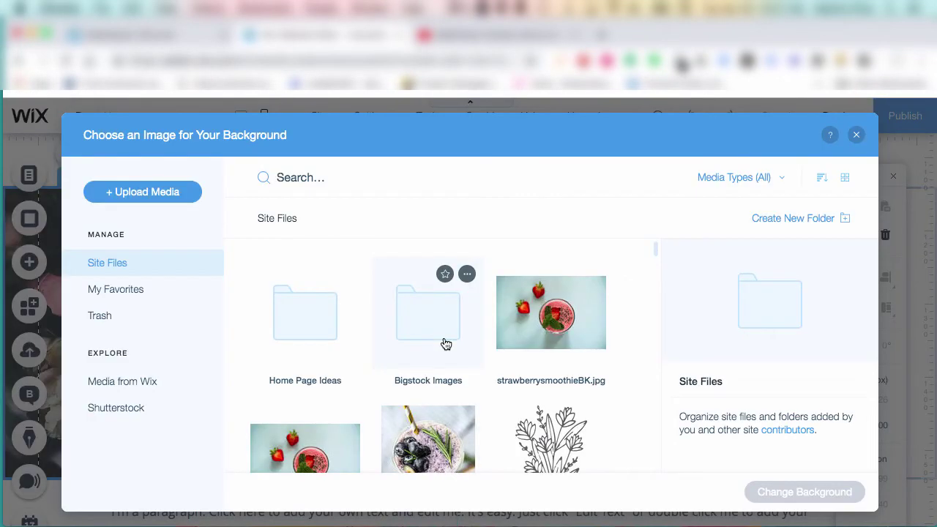
pyautogui.click(142, 382)
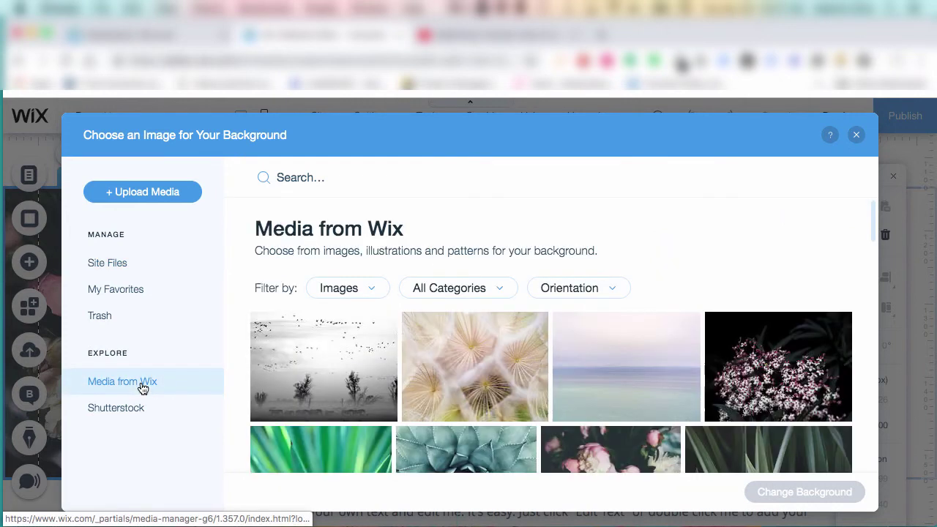
pyautogui.scroll(-1, 411, 365)
pyautogui.scroll(-2, 410, 365)
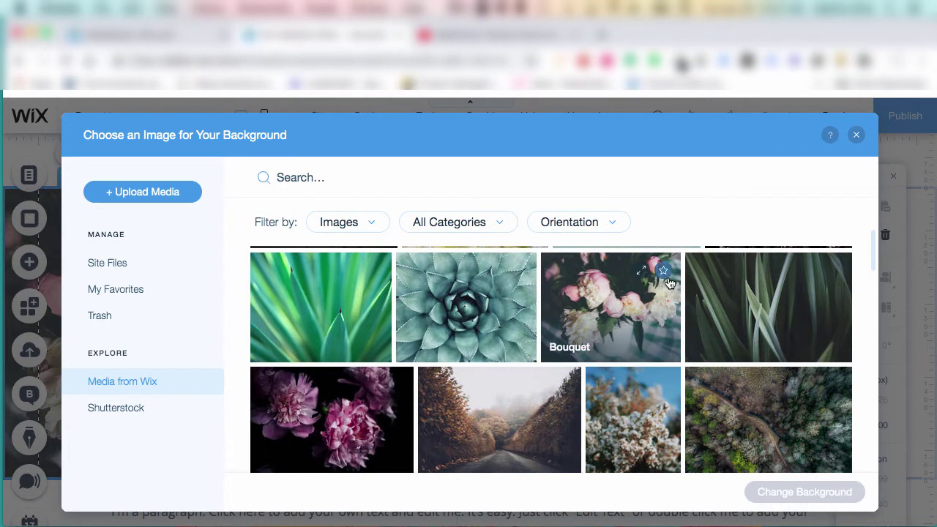
pyautogui.click(663, 274)
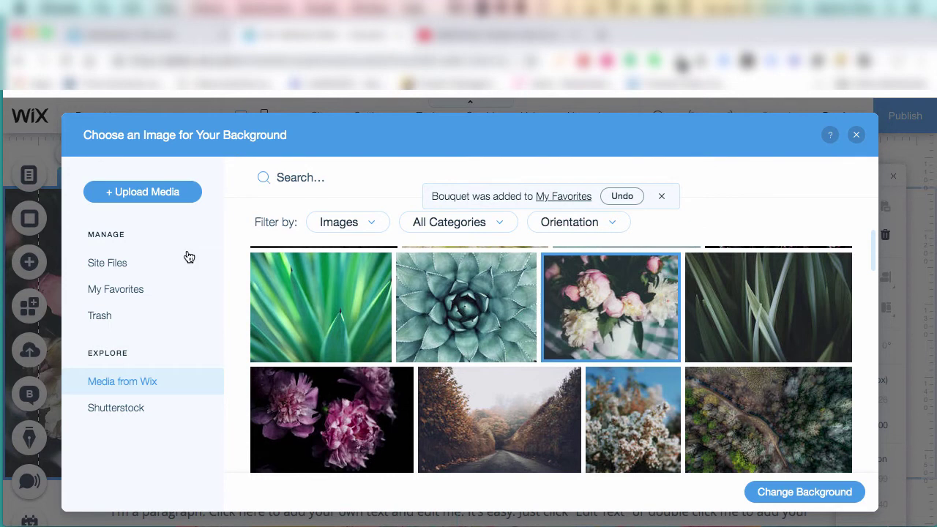
pyautogui.click(138, 290)
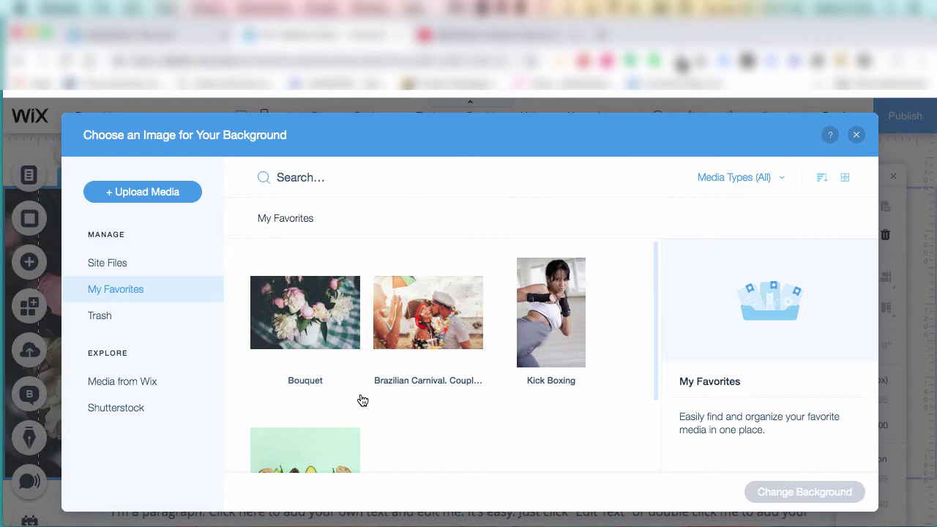
pyautogui.click(857, 138)
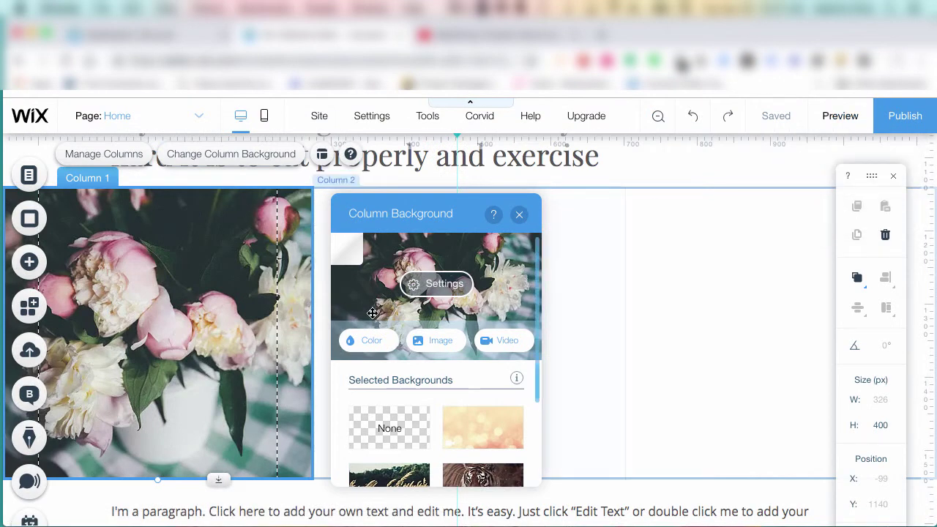
# Step: Add the Wildlife image from Media from Wix to My Favorites while browsing column background images, and view it in the favorites collection
pyautogui.click(434, 342)
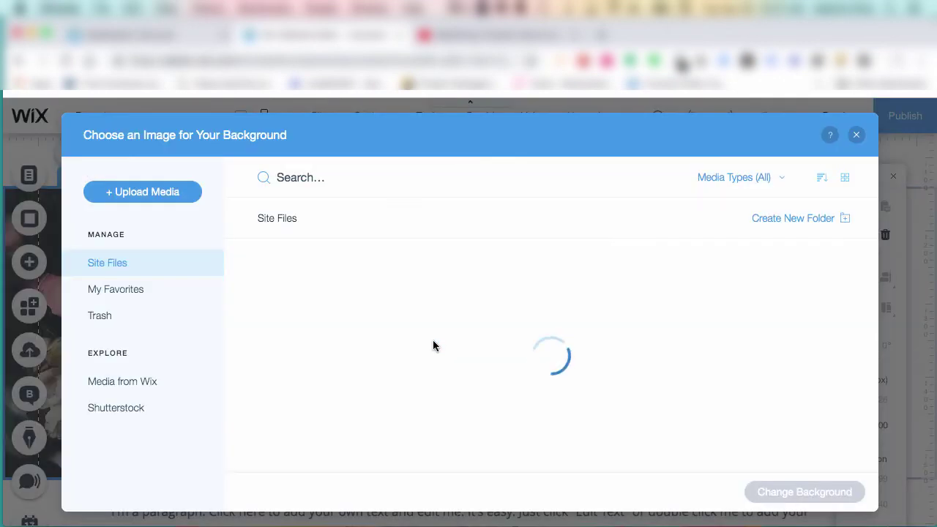
pyautogui.click(153, 383)
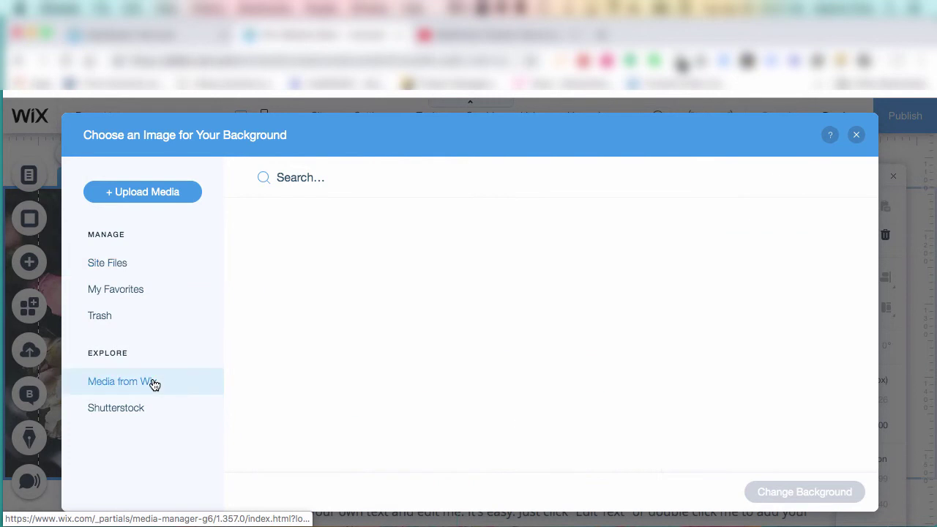
pyautogui.scroll(-3, 517, 403)
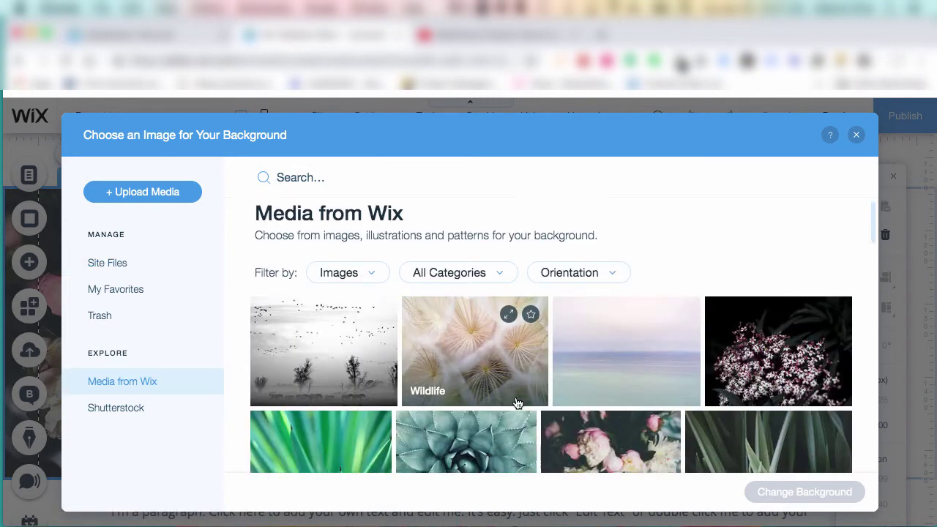
pyautogui.scroll(2, 515, 402)
pyautogui.click(496, 337)
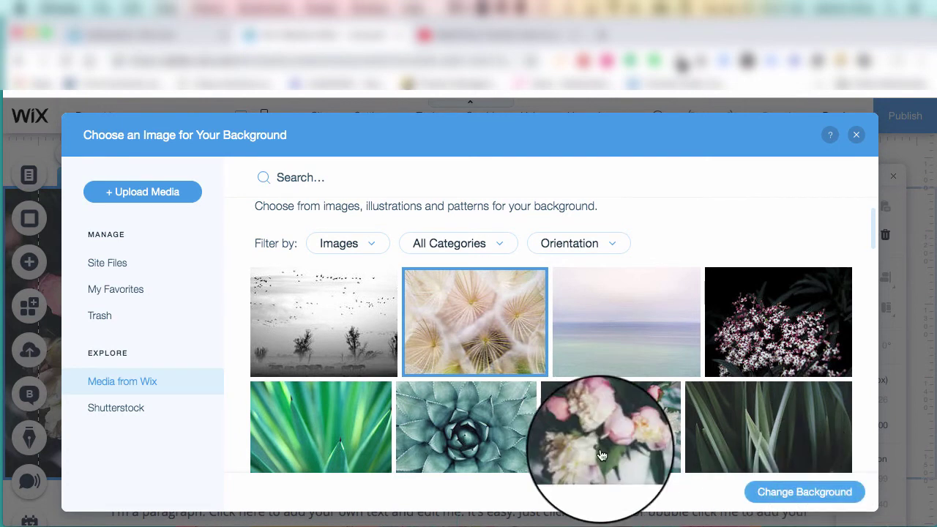
pyautogui.moveTo(514, 325)
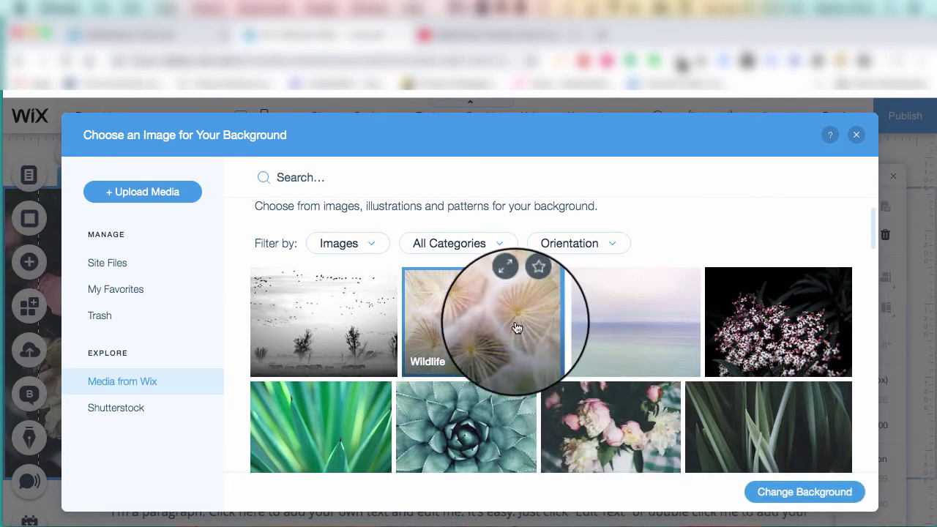
pyautogui.click(531, 289)
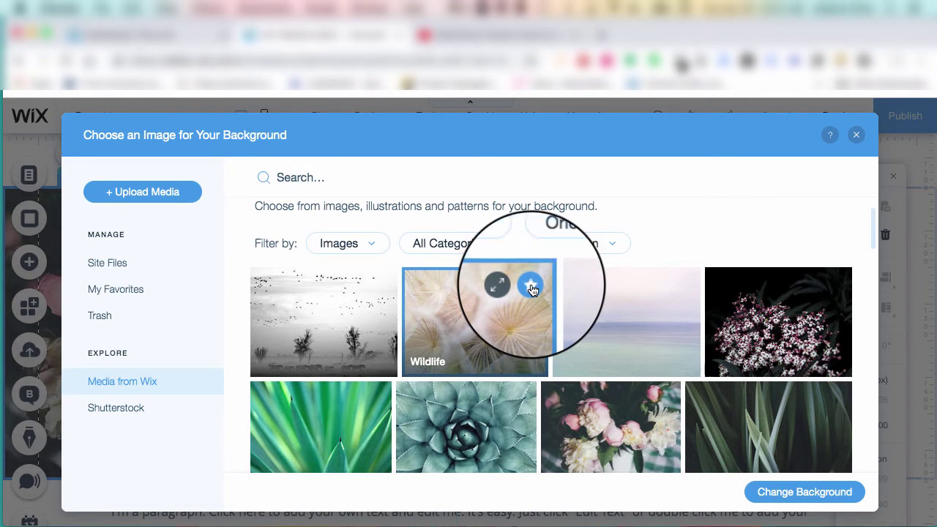
pyautogui.click(559, 196)
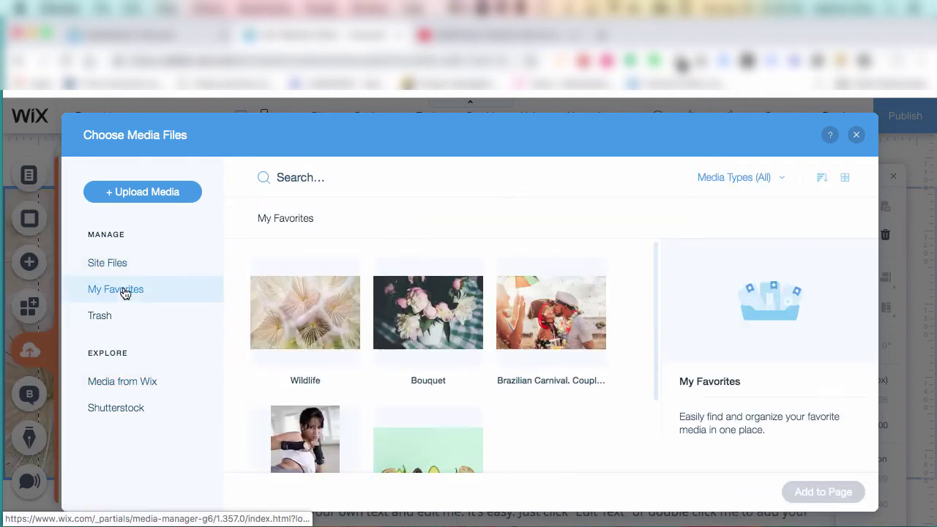
pyautogui.moveTo(394, 323)
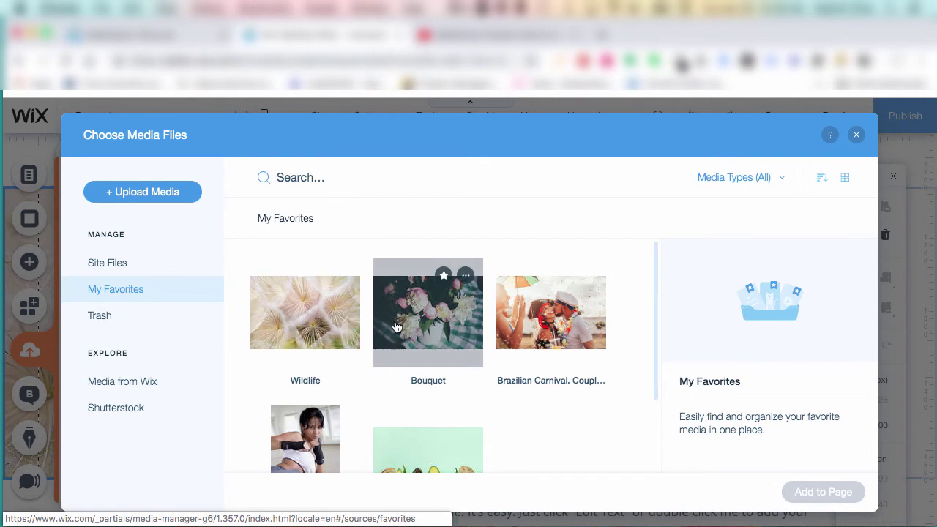